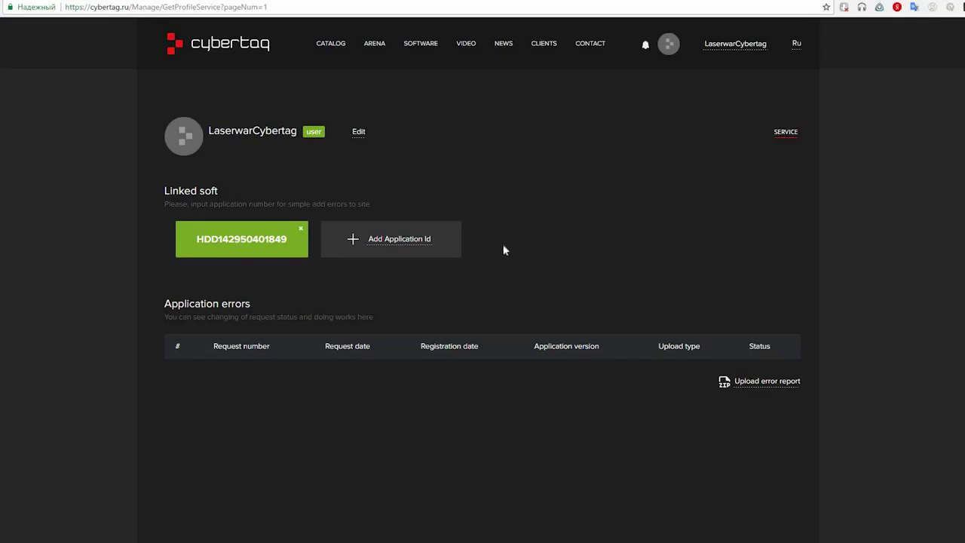
# Start adding an application ID to the website profile's linked software and copy the application code from the Cybertag program's about information.
pyautogui.click(413, 238)
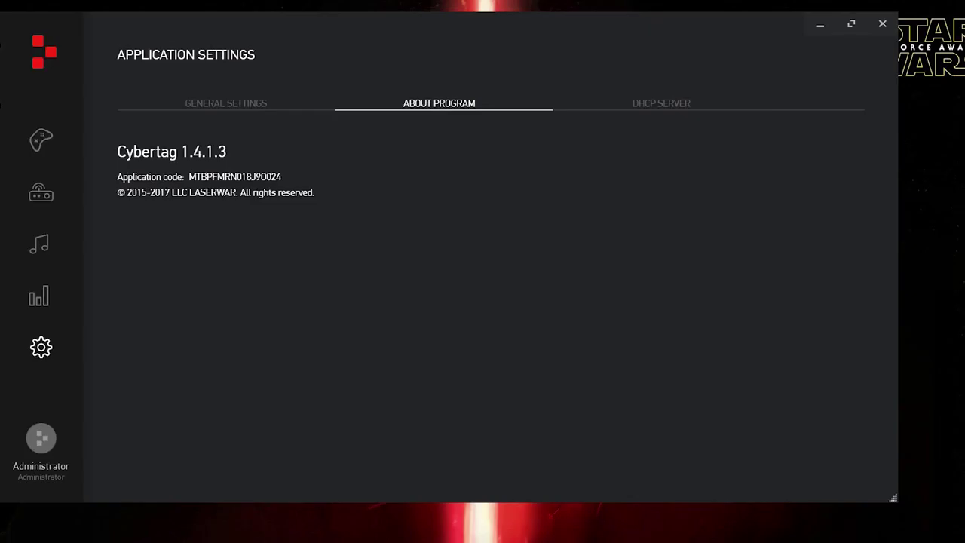
pyautogui.moveTo(189, 176); pyautogui.dragTo(273, 180)
pyautogui.rightClick(273, 179)
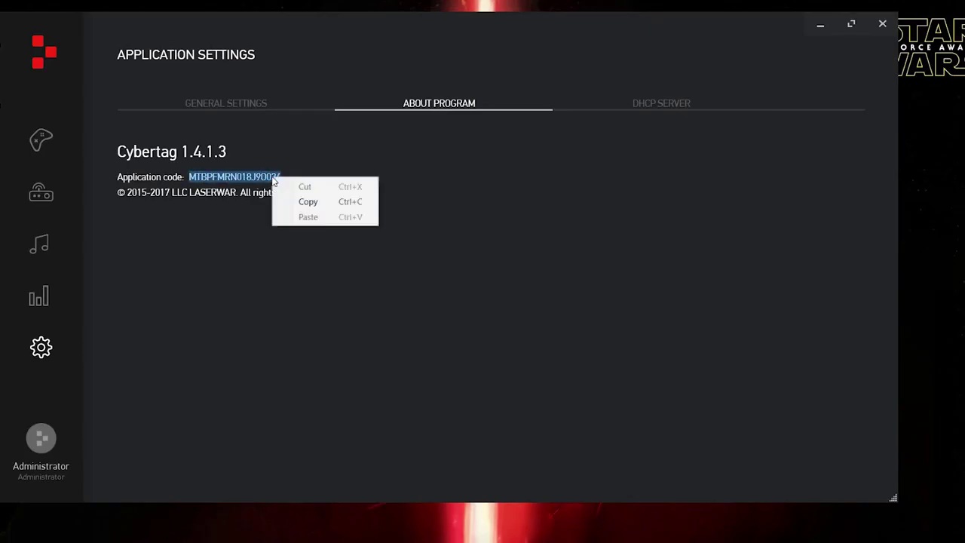
pyautogui.click(290, 199)
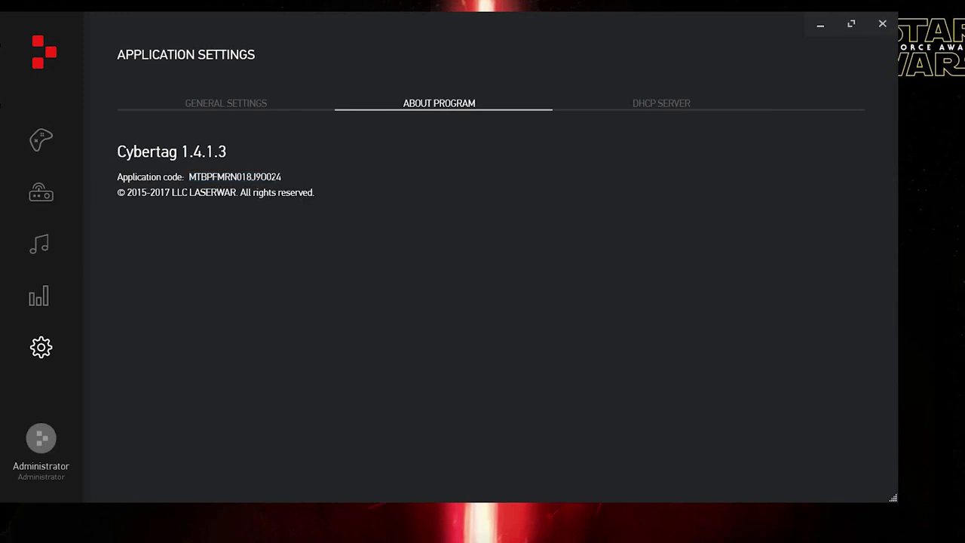
# Try to set the third octet of the Ethernet DHCP server's start IP and end IP to 2.
pyautogui.click(673, 111)
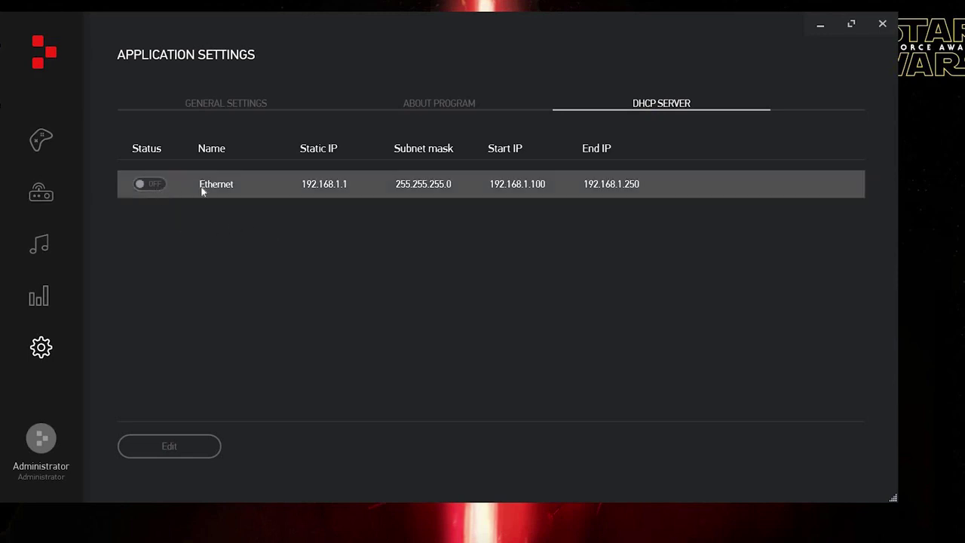
pyautogui.click(224, 193)
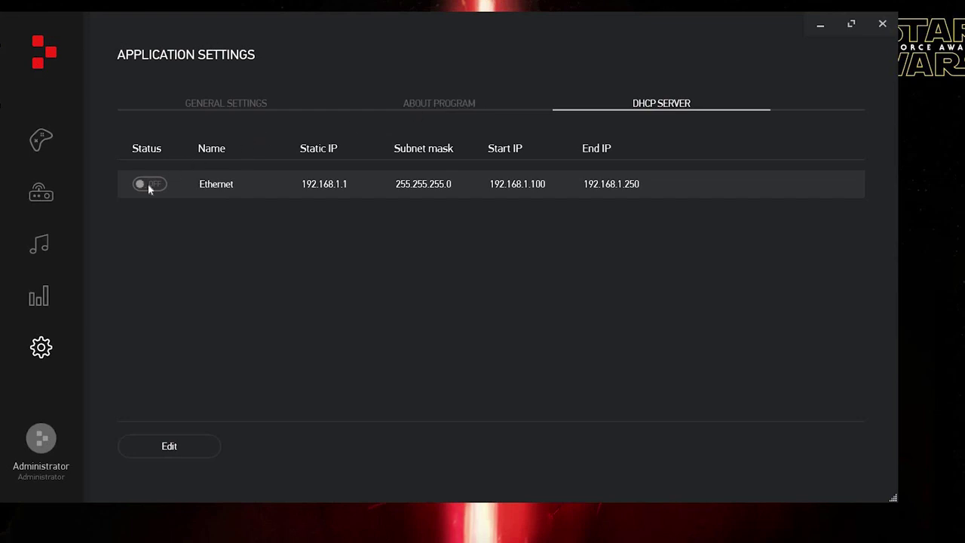
pyautogui.doubleClick(215, 194)
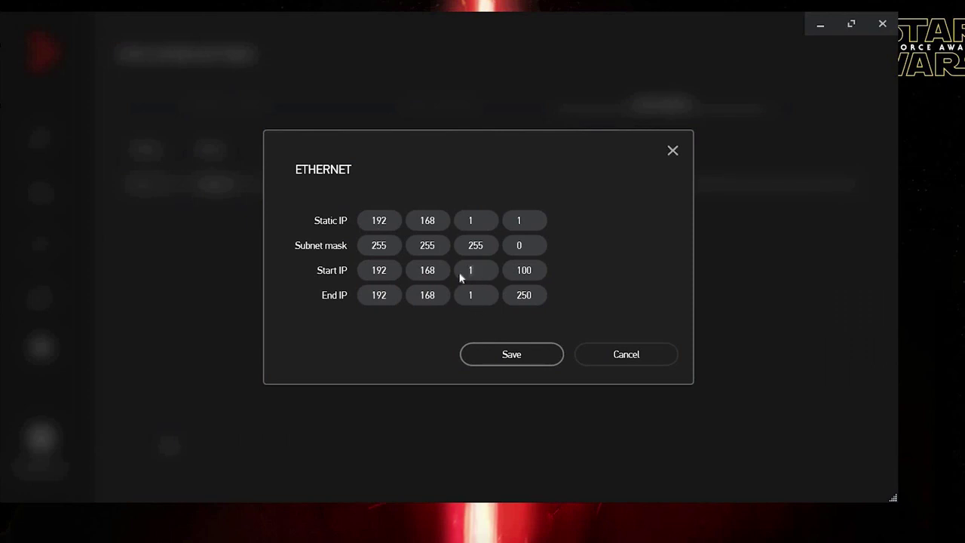
pyautogui.click(470, 277)
pyautogui.press('BackSpace')
pyautogui.write('2')
pyautogui.click(475, 294)
pyautogui.write('2')
pyautogui.click(628, 354)
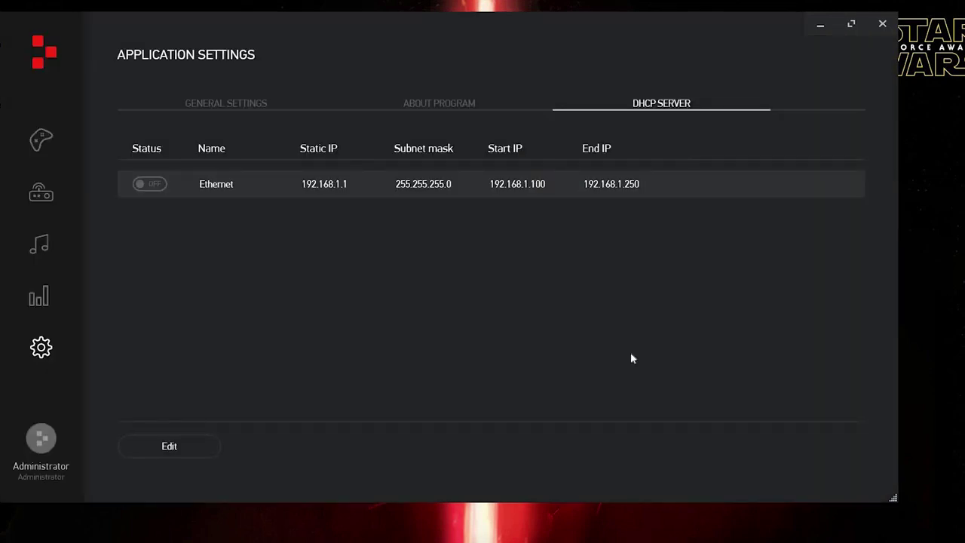
# Configure the standard English language pack for the arena, game bases and blasters sounds.
pyautogui.click(210, 103)
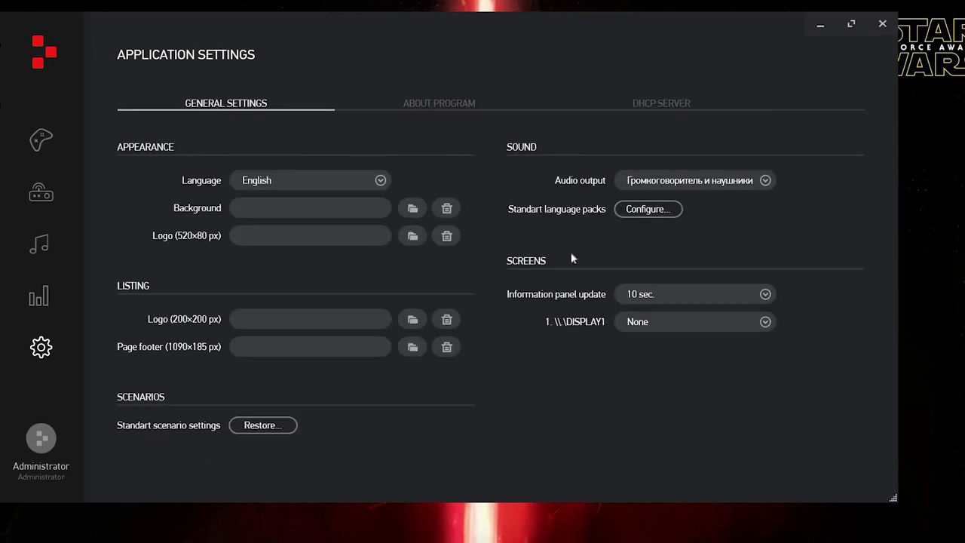
pyautogui.click(631, 216)
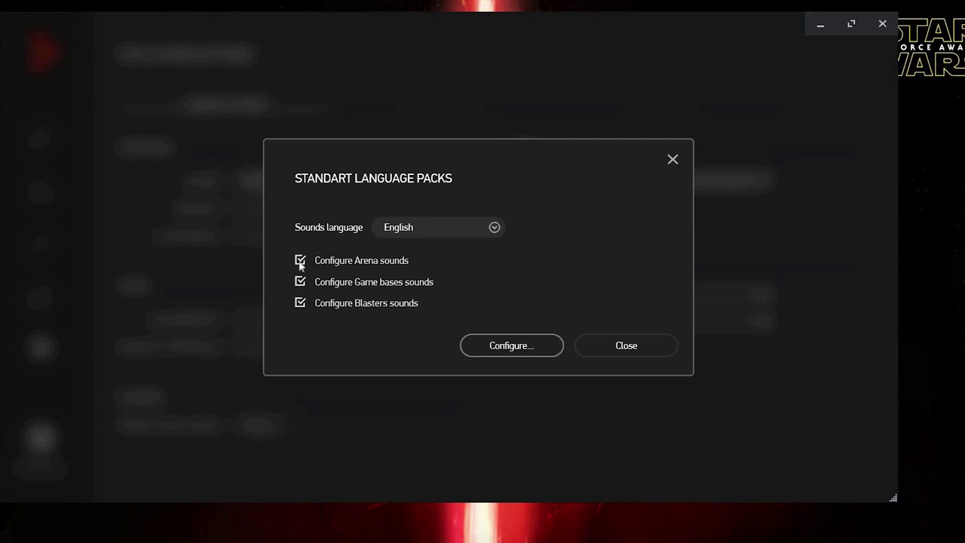
pyautogui.click(503, 346)
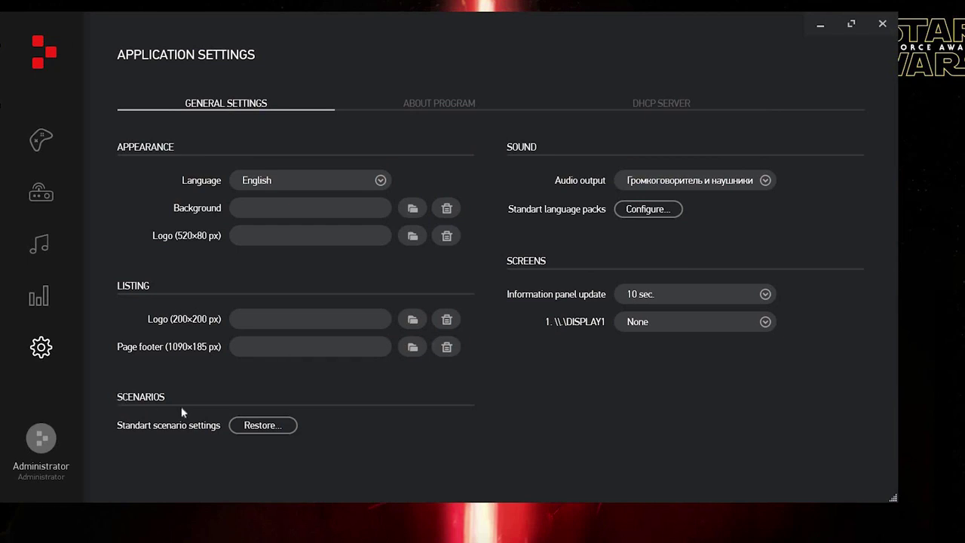
# Decline the default scenario reset and open the Scripts folder under C:\ProgramData\LASERWAR\CYBERTAG.
pyautogui.click(271, 429)
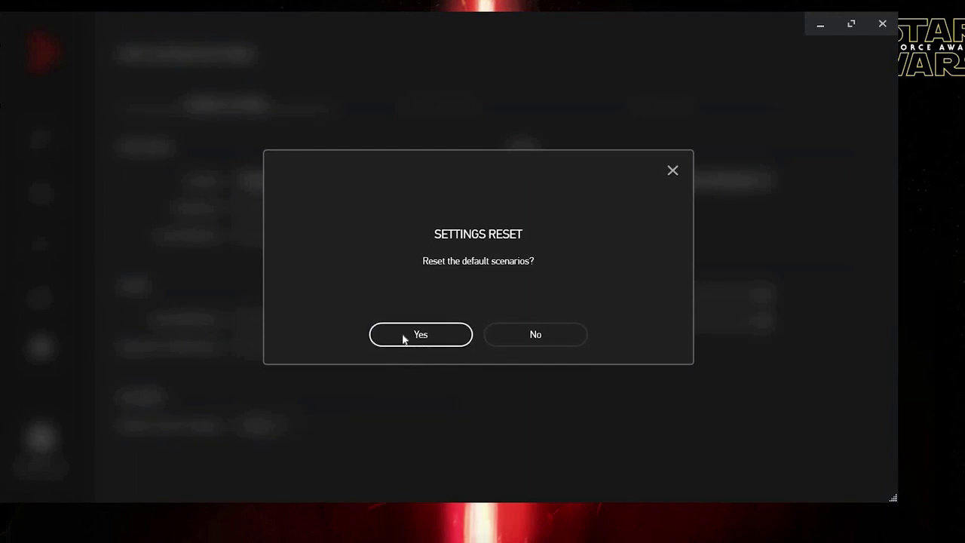
pyautogui.click(526, 344)
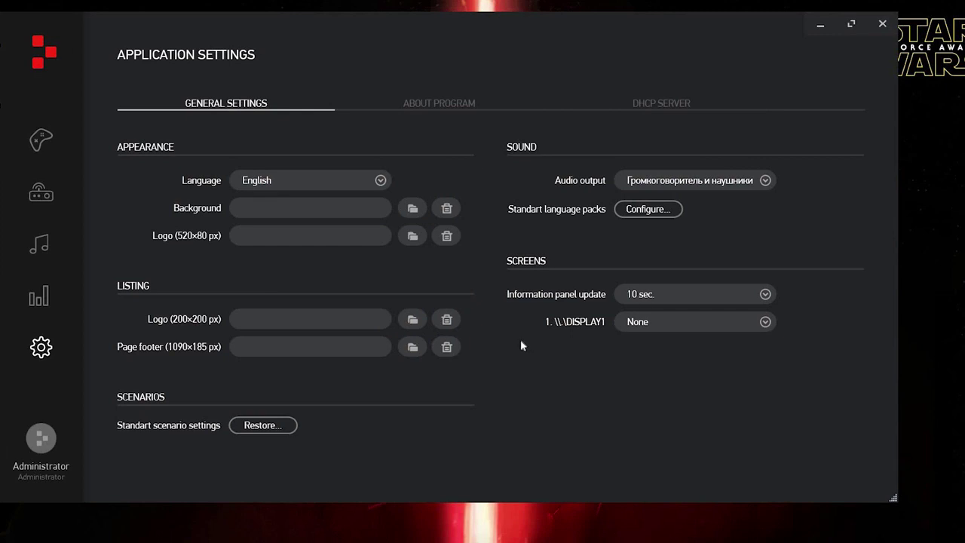
pyautogui.doubleClick(286, 278)
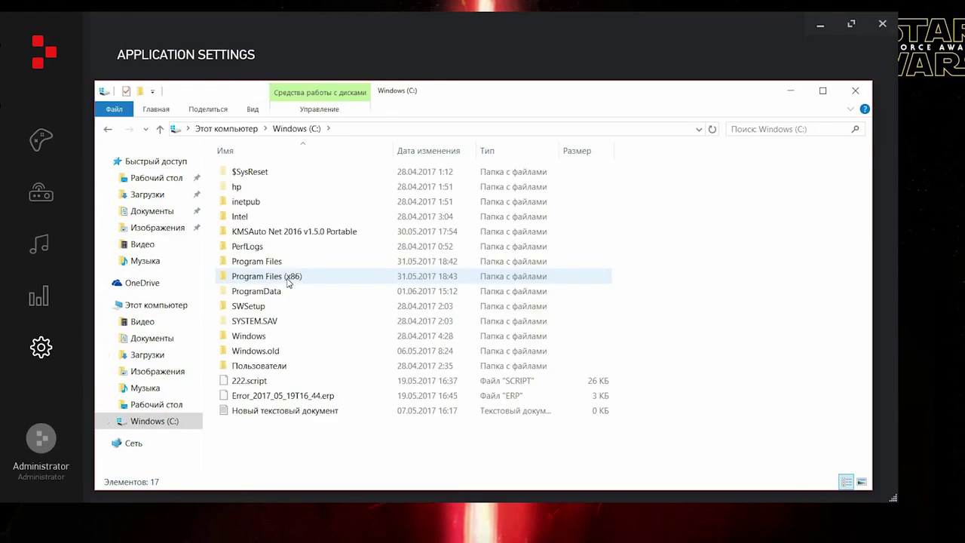
pyautogui.doubleClick(275, 291)
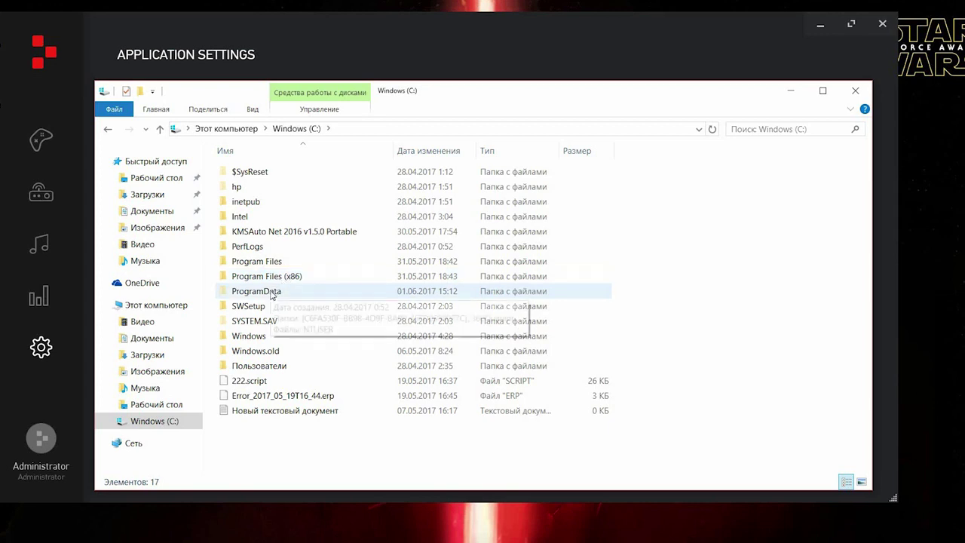
pyautogui.click(263, 325)
pyautogui.doubleClick(264, 326)
pyautogui.doubleClick(267, 174)
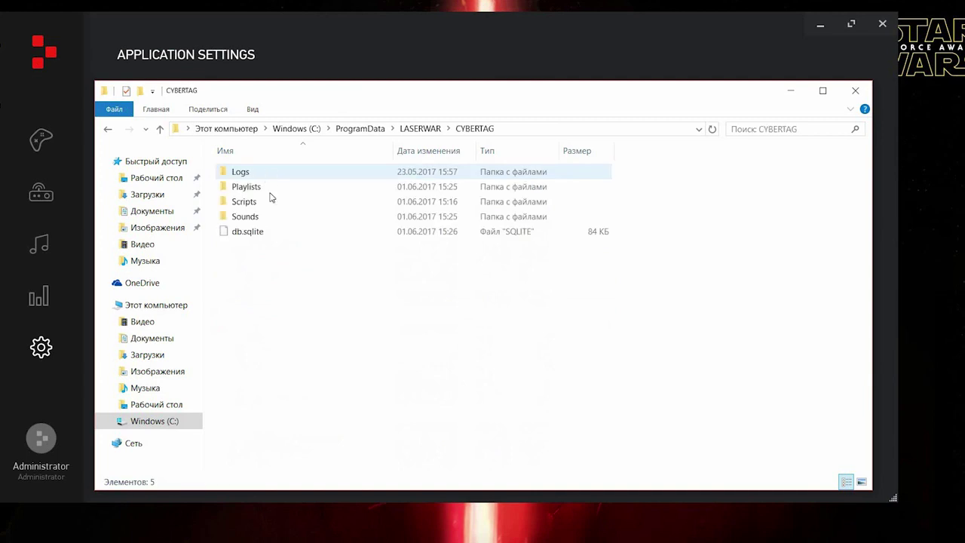
pyautogui.doubleClick(272, 204)
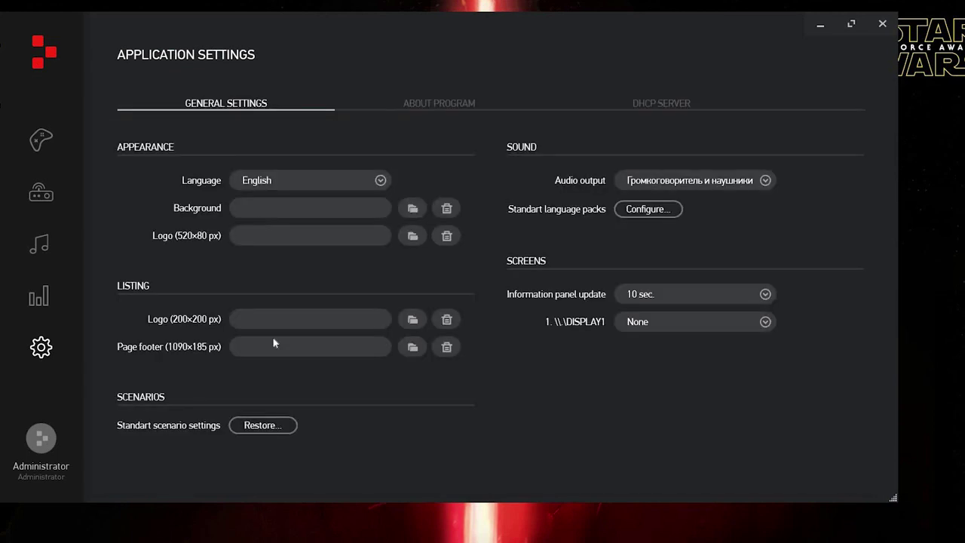
# Restore the standard scenario settings in the general settings and accept the reset of the default scenarios.
pyautogui.click(269, 429)
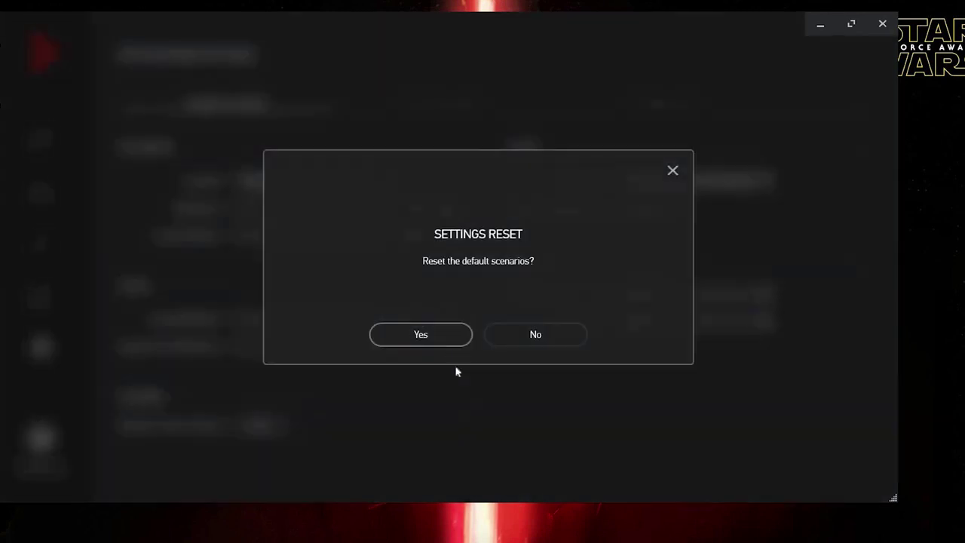
pyautogui.click(446, 341)
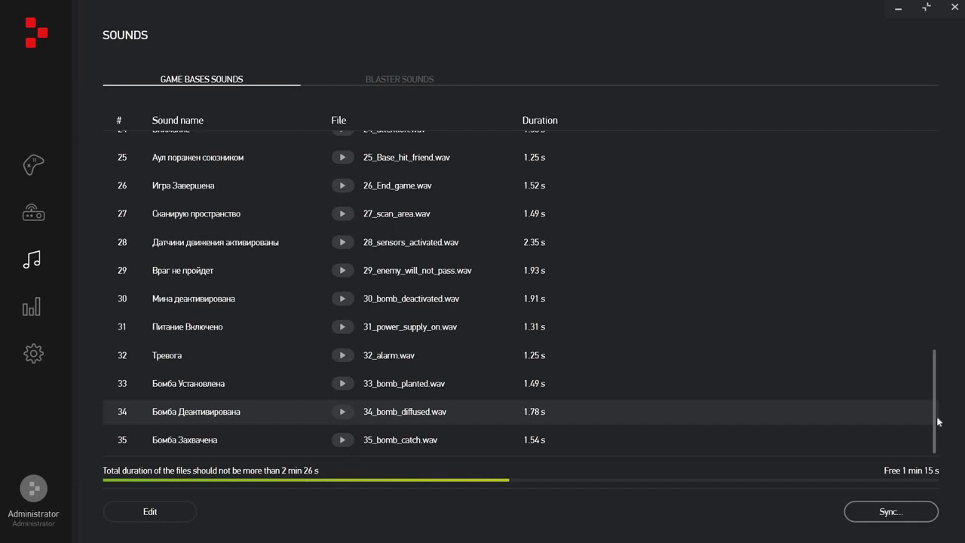
# Sync the game bases sounds to АУЛ 5 and the blaster sounds to Game set #1 and Game set #9.
pyautogui.click(887, 513)
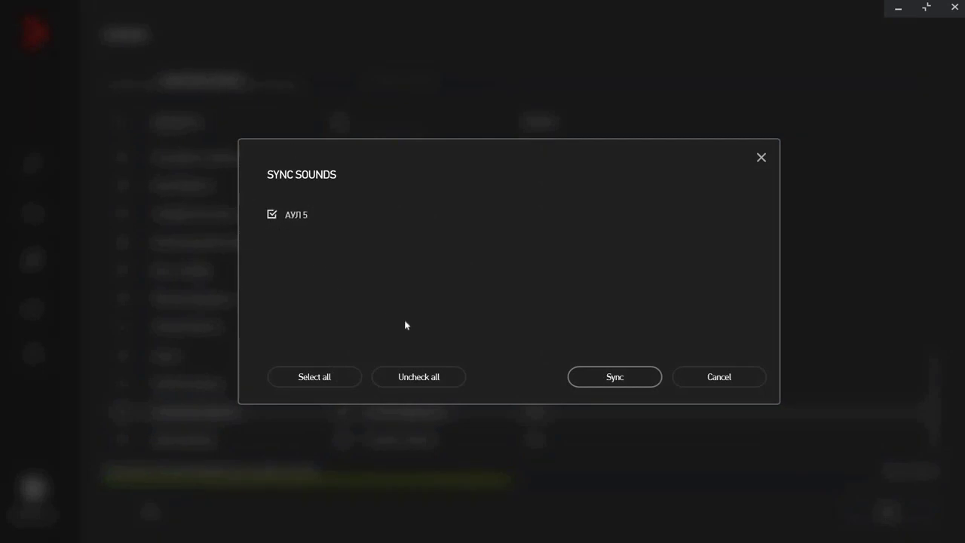
pyautogui.click(611, 377)
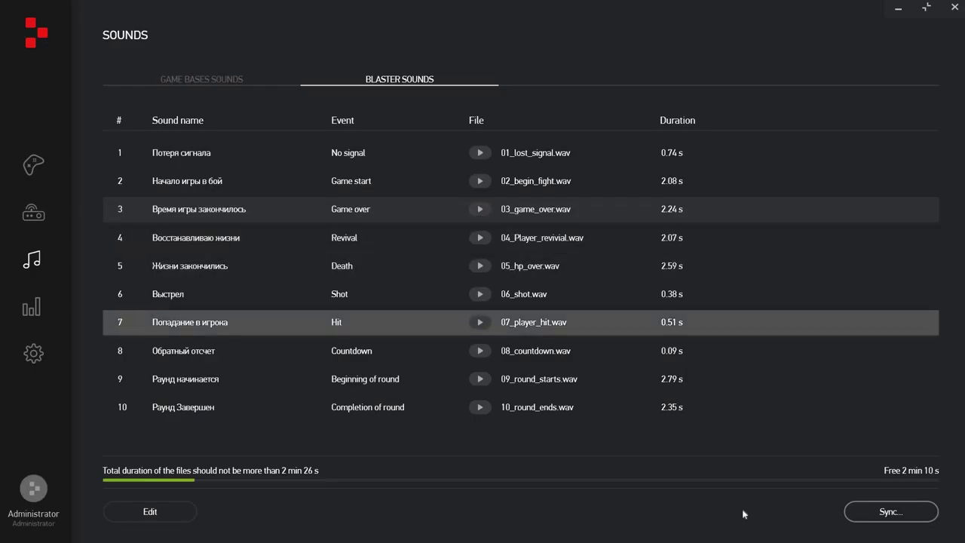
pyautogui.click(893, 514)
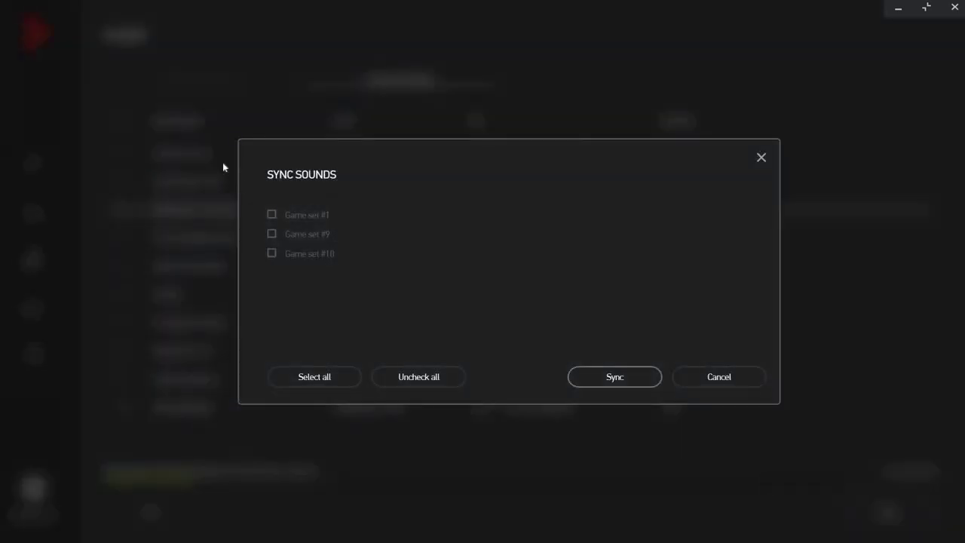
pyautogui.click(270, 216)
pyautogui.click(271, 234)
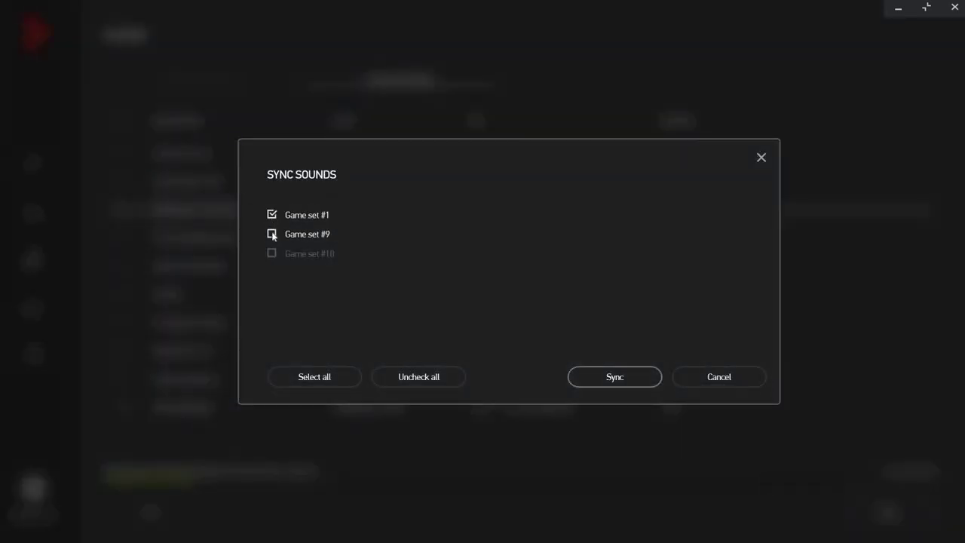
pyautogui.click(619, 384)
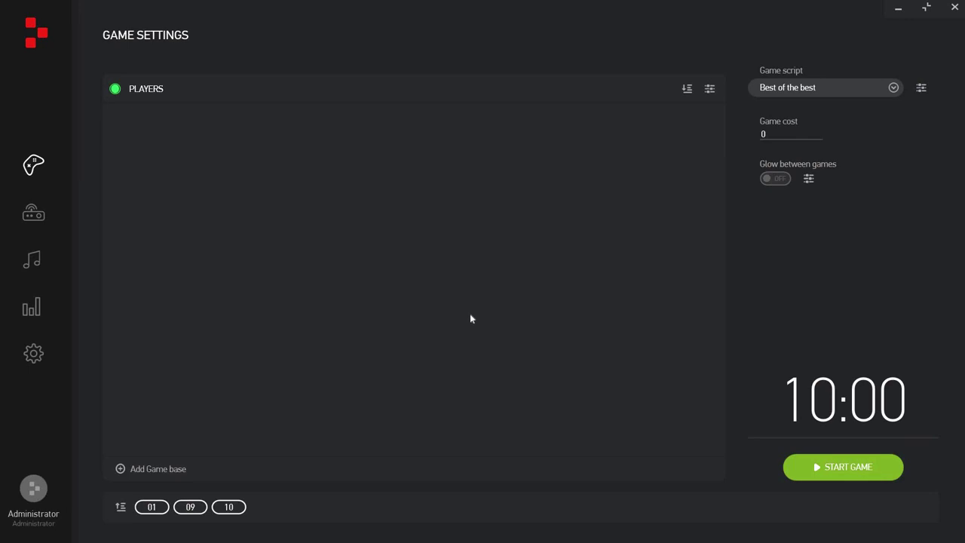
# Open Game set #1 from the devices settings for editing and rename it Alpha.
pyautogui.click(47, 216)
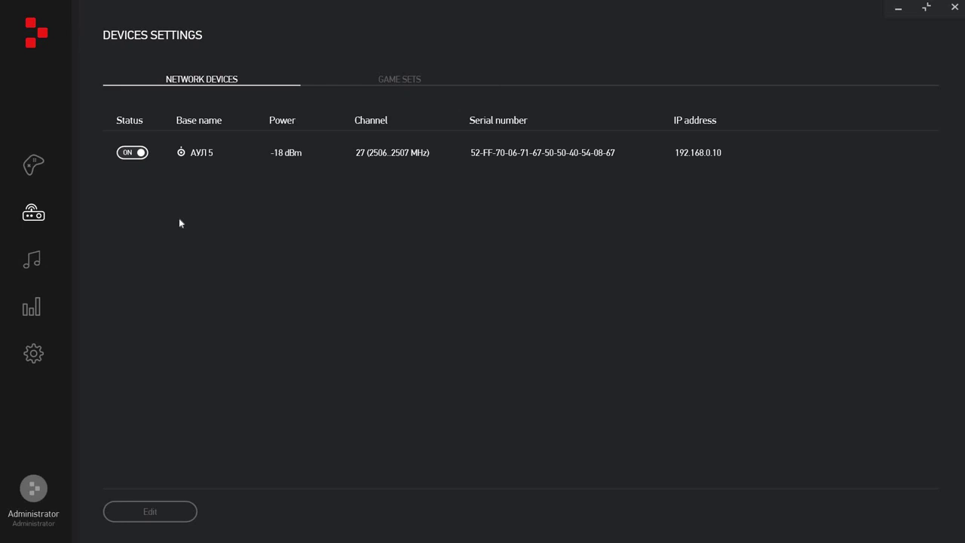
pyautogui.click(403, 79)
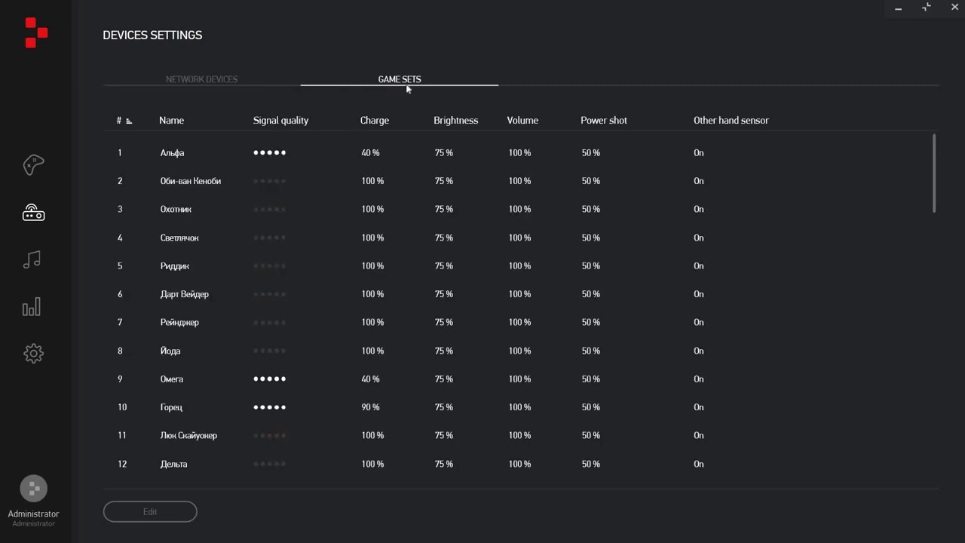
pyautogui.click(177, 154)
pyautogui.doubleClick(176, 153)
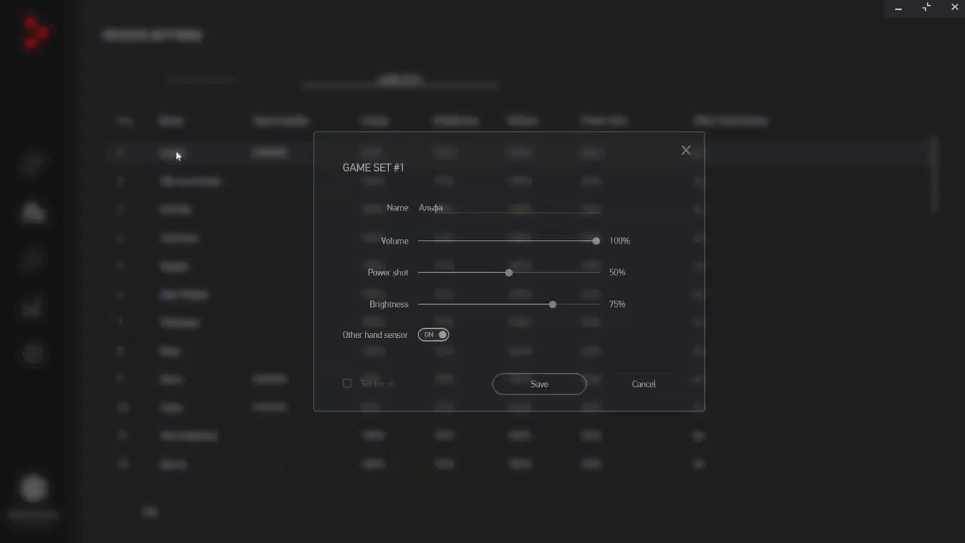
pyautogui.press('BackSpace')
pyautogui.press('BackSpace')
pyautogui.press('BackSpace')
pyautogui.press('BackSpace')
pyautogui.press('BackSpace')
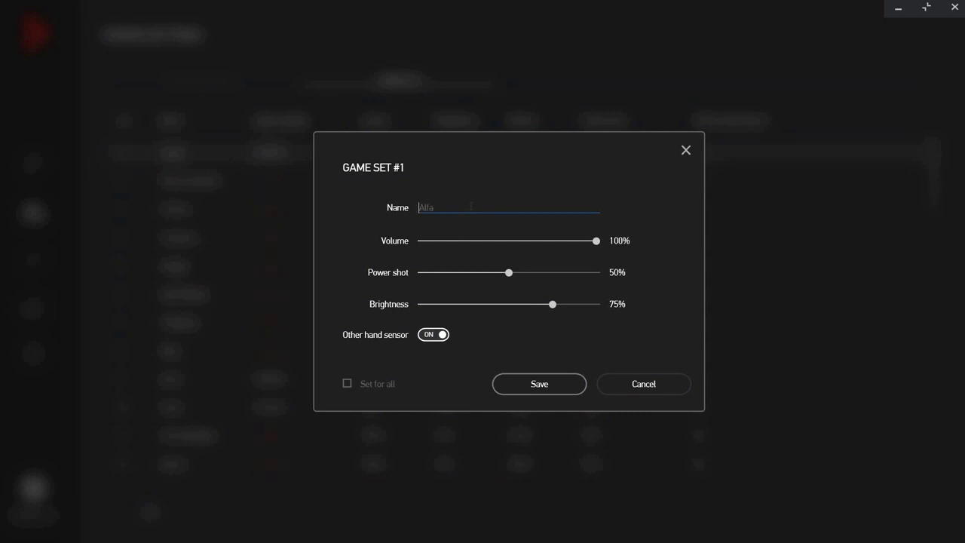
pyautogui.write('Alpha')
# Set the game set's volume to 86%, enable Set for all, and save the settings.
pyautogui.moveTo(595, 241); pyautogui.dragTo(571, 242)
pyautogui.click(346, 383)
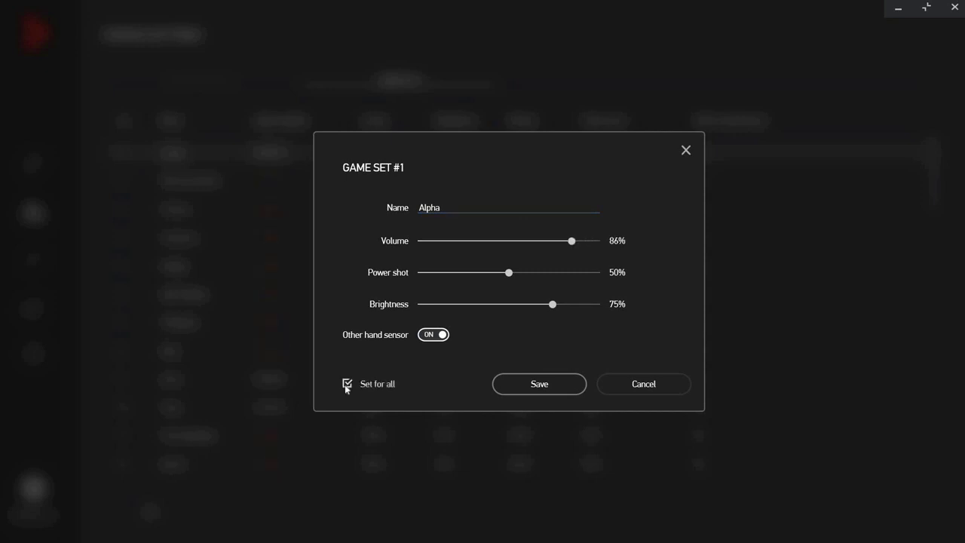
pyautogui.click(539, 384)
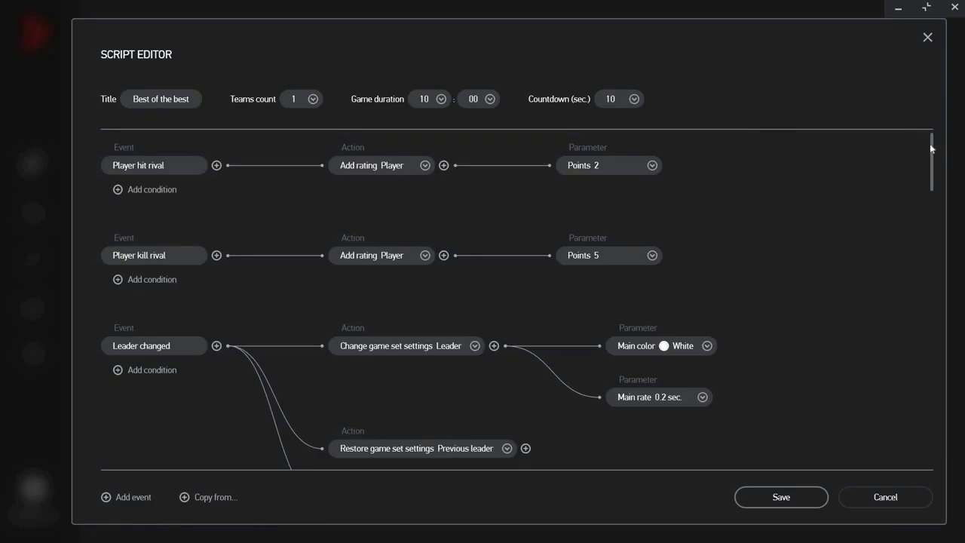
# Review the events in the Best of the best script and the sound file options of the Countdown started event's first Play sound action.
pyautogui.scroll(-3, 932, 162)
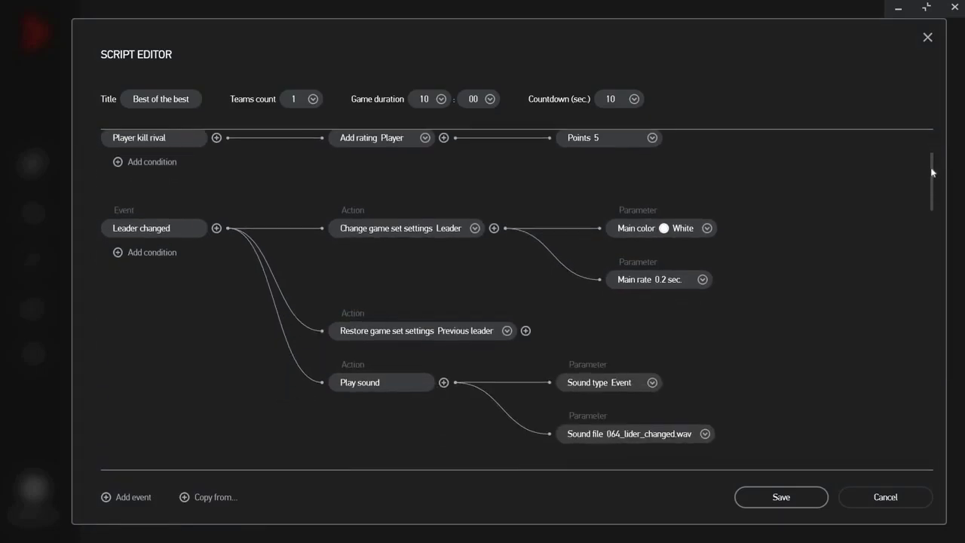
pyautogui.moveTo(932, 183); pyautogui.dragTo(914, 367)
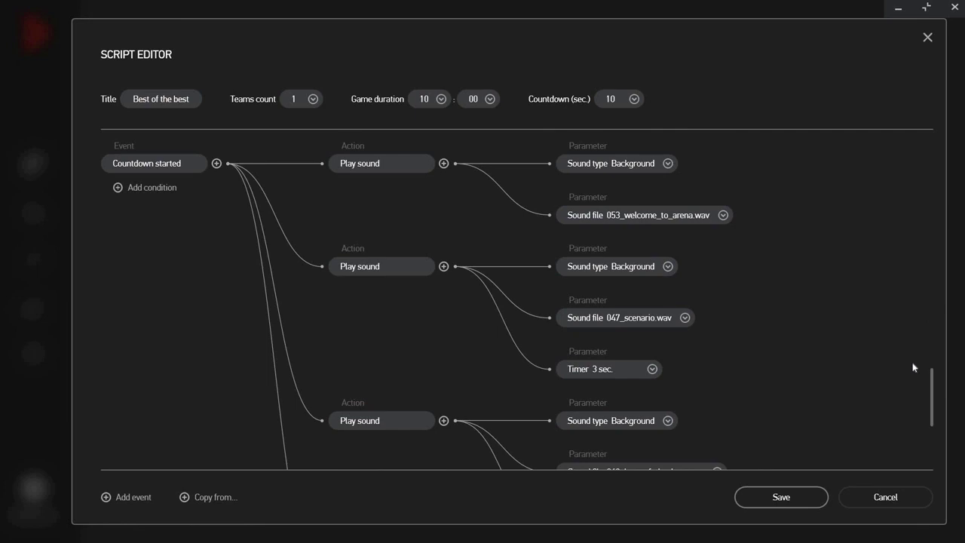
pyautogui.click(722, 215)
pyautogui.scroll(-1, 799, 280)
pyautogui.click(778, 200)
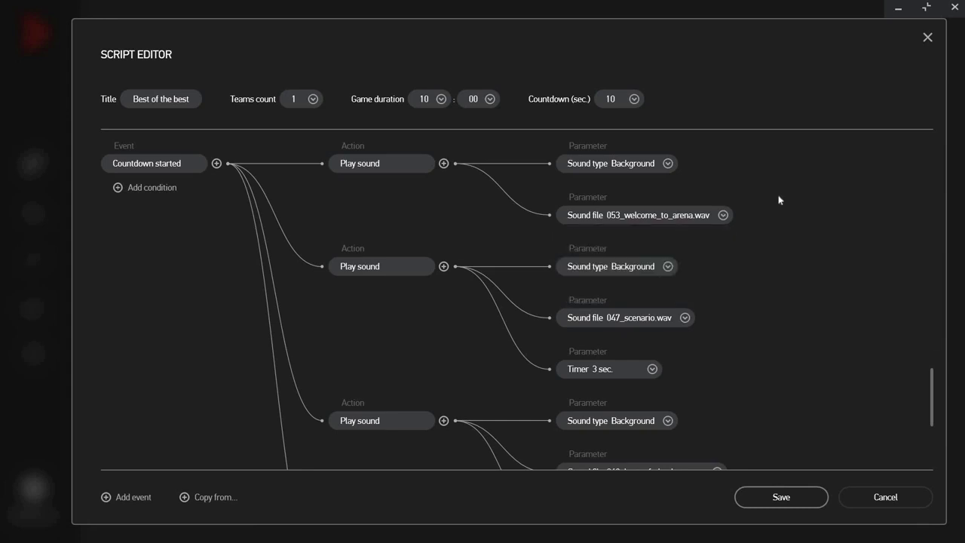